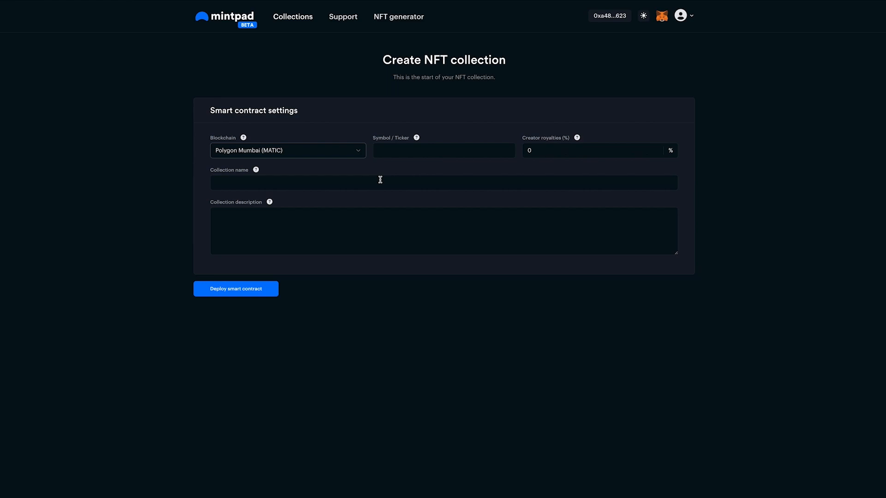
Step: Set the contract's symbol to "Mintpad" and the creator royalties to 2%
mouse_move(415, 141)
left_click(403, 154)
type("Mintpad")
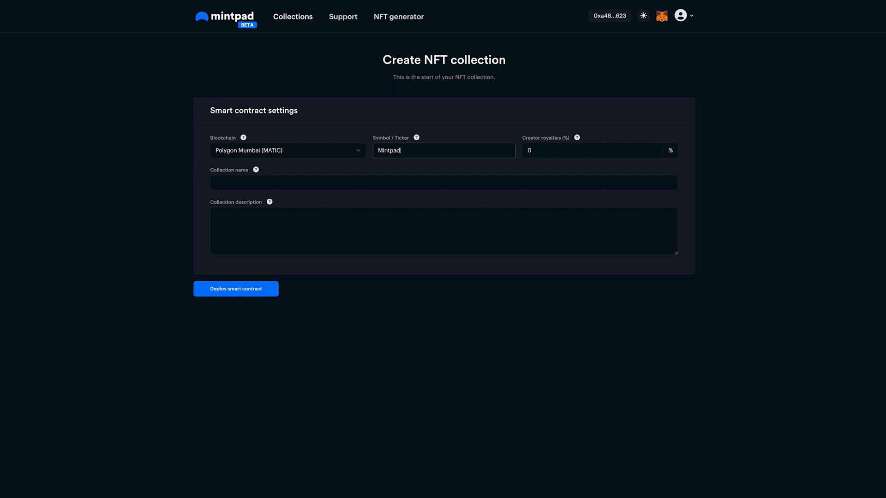
left_click(532, 167)
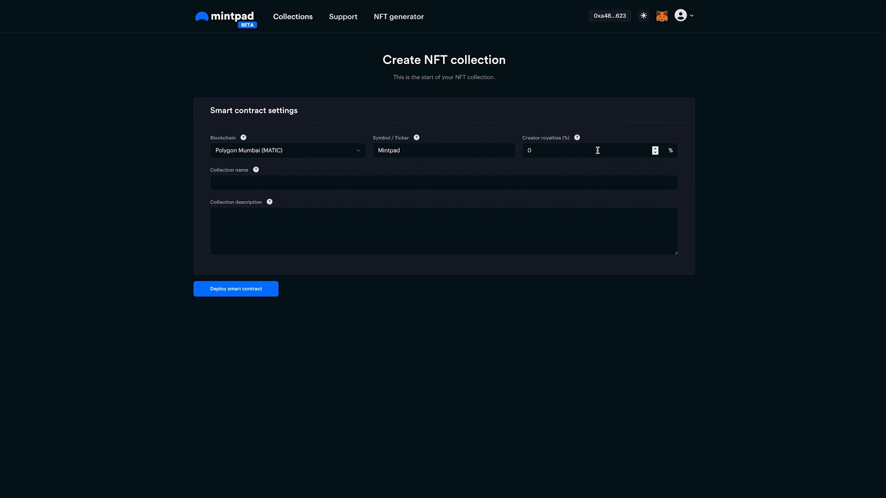
left_click_drag(597, 150, 509, 146)
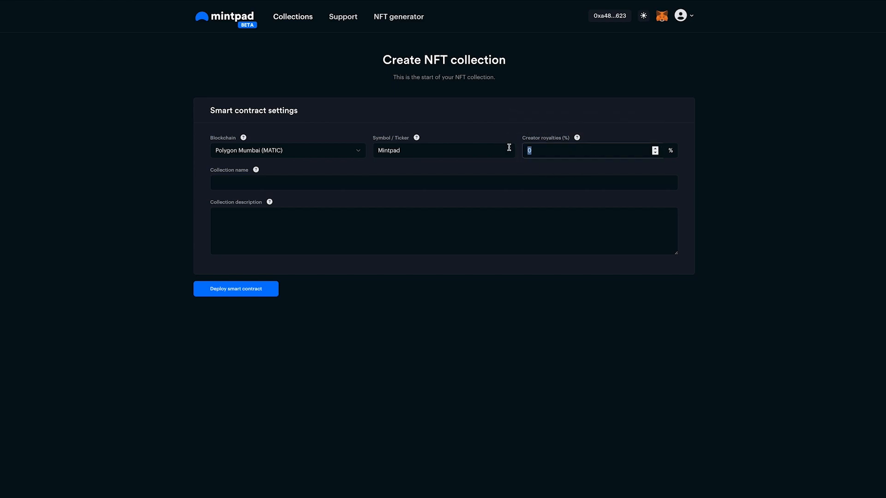
left_click(551, 167)
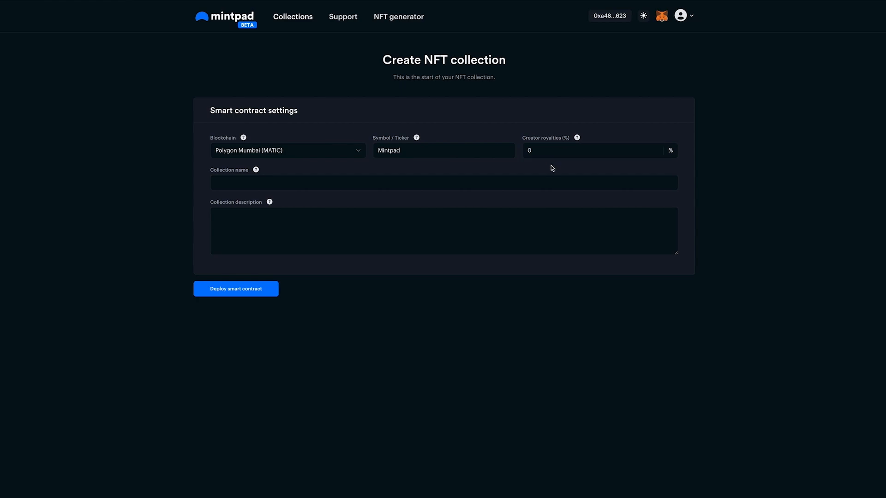
mouse_move(578, 139)
double_click(545, 151)
type("2")
Step: Enter "Mintpad Demo" as both the collection name and the collection description
left_click(253, 180)
type("Mintpad demo")
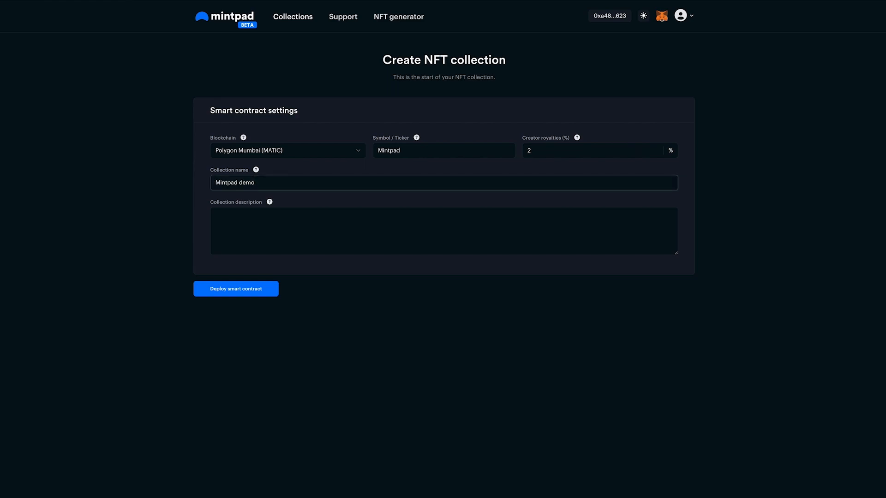
left_click(311, 224)
type("Mintpad Demo")
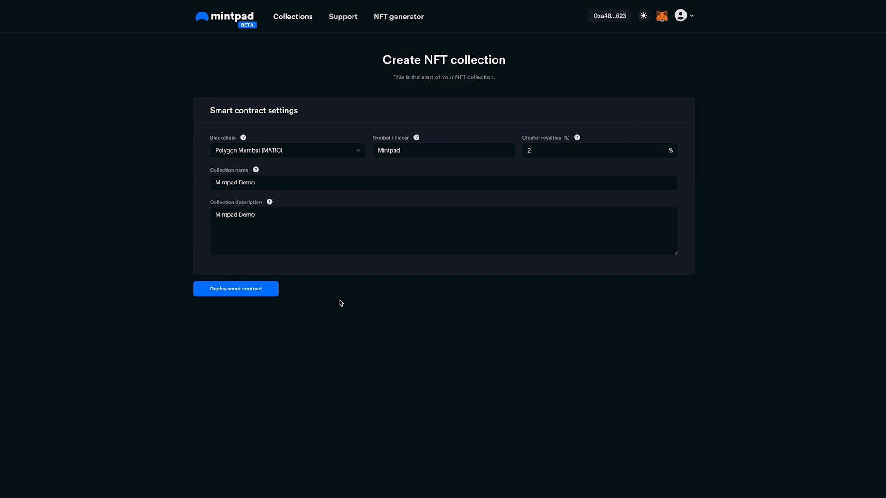
Step: Deploy the smart contract and approve the deployment transaction in MetaMask
left_click(237, 289)
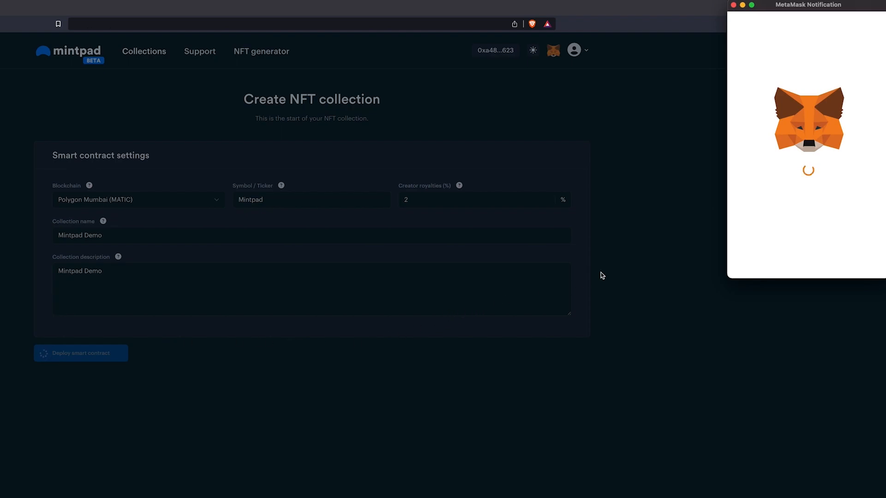
scroll(821, 195, "down", 2)
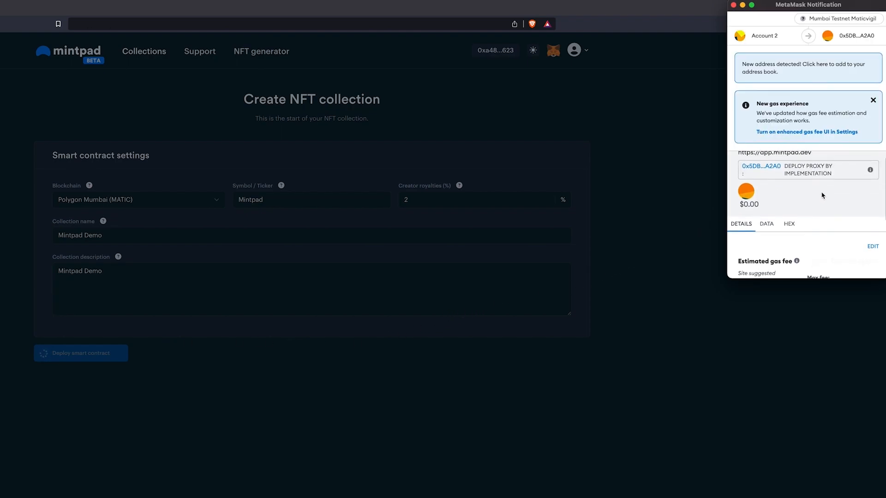
scroll(822, 195, "down", 5)
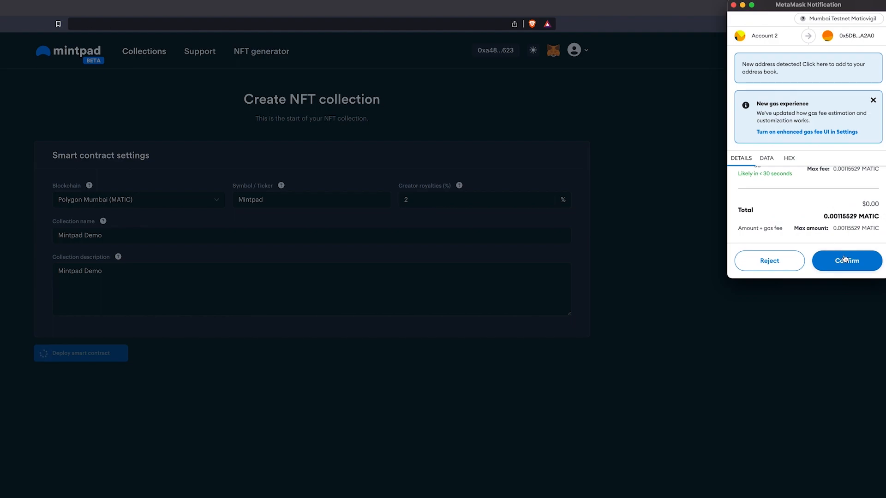
left_click(845, 260)
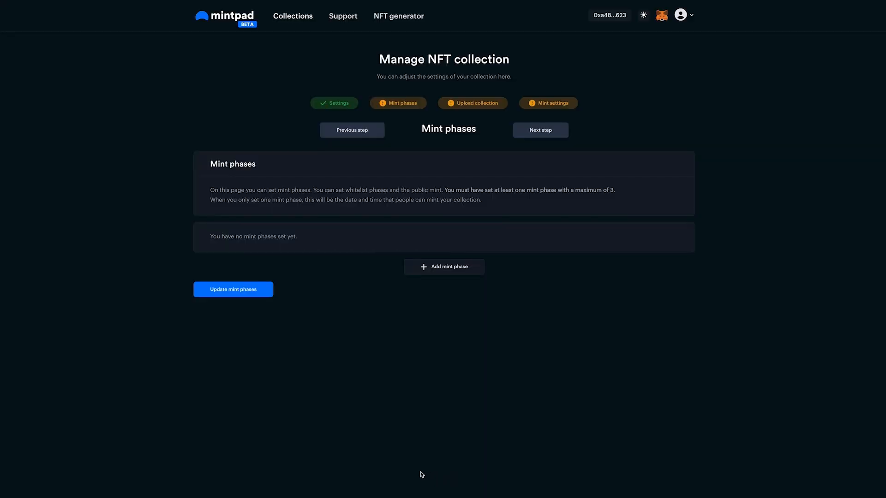
Step: Add a mint phase and set its start time to 15:53 on 04/01/2023
left_click(461, 270)
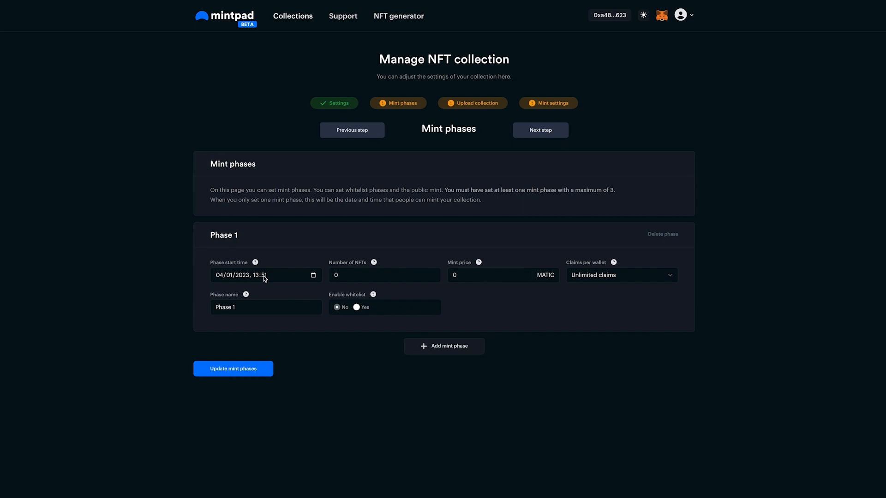
left_click(312, 275)
key("Down")
key("Down")
key("Right")
key("Down")
key("Down")
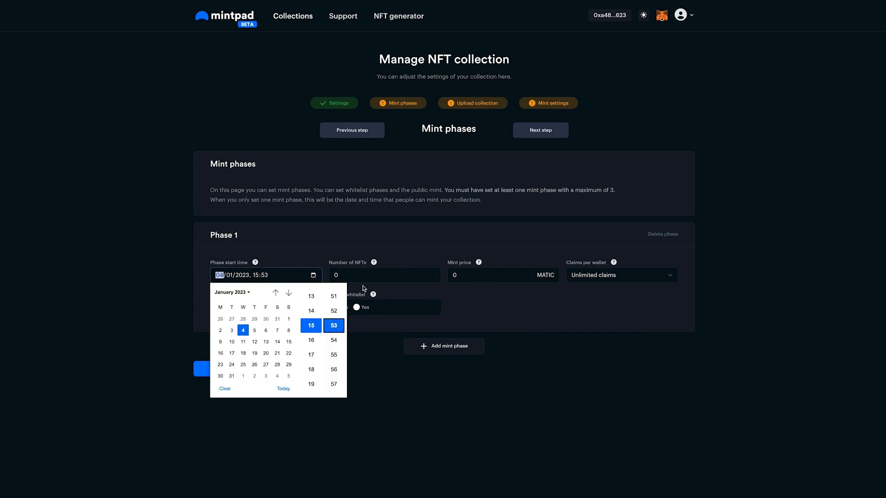
Step: Set Phase 1 to 10 NFTs at a mint price of 0.1 MATIC with 1 claim per wallet
left_click(364, 278)
type("10")
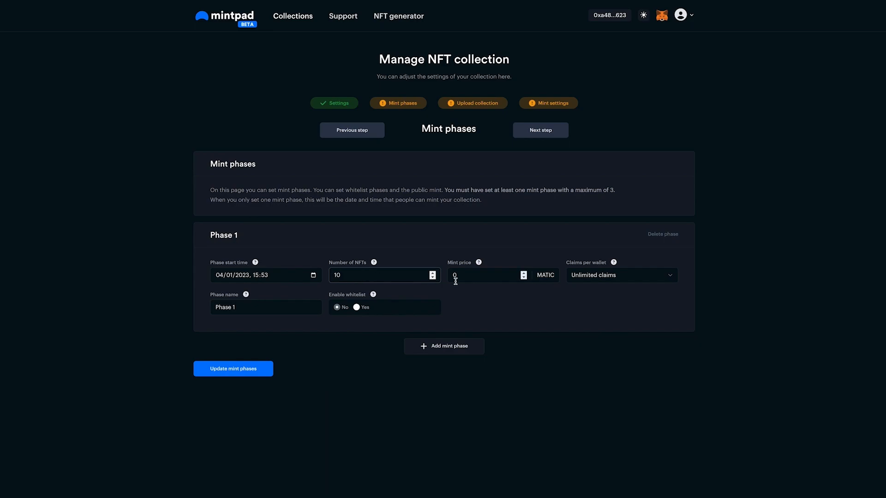
left_click(465, 276)
type(".1")
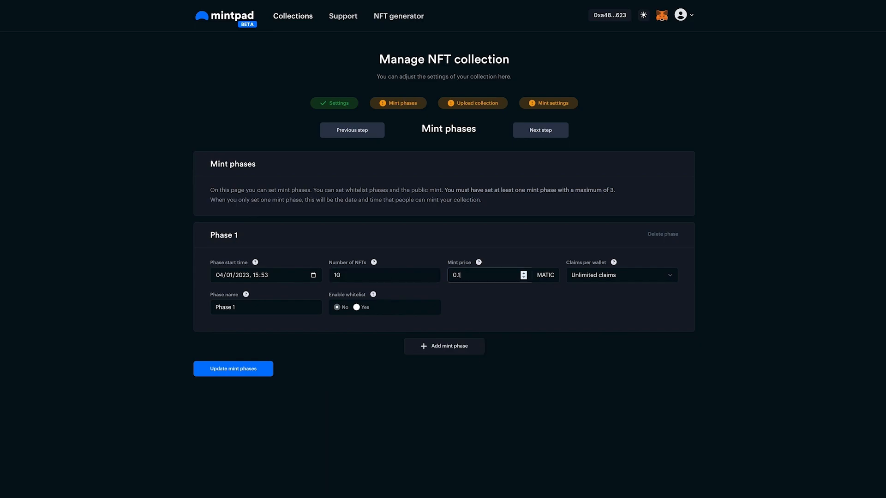
left_click(589, 276)
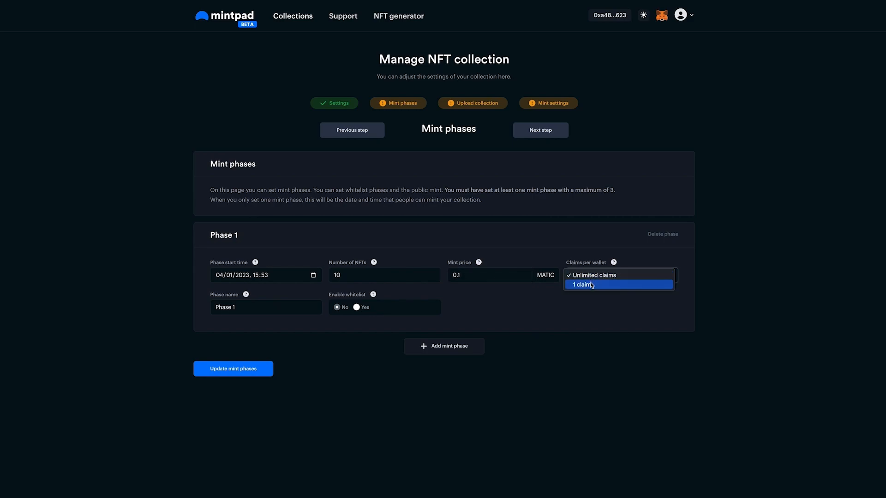
left_click(590, 285)
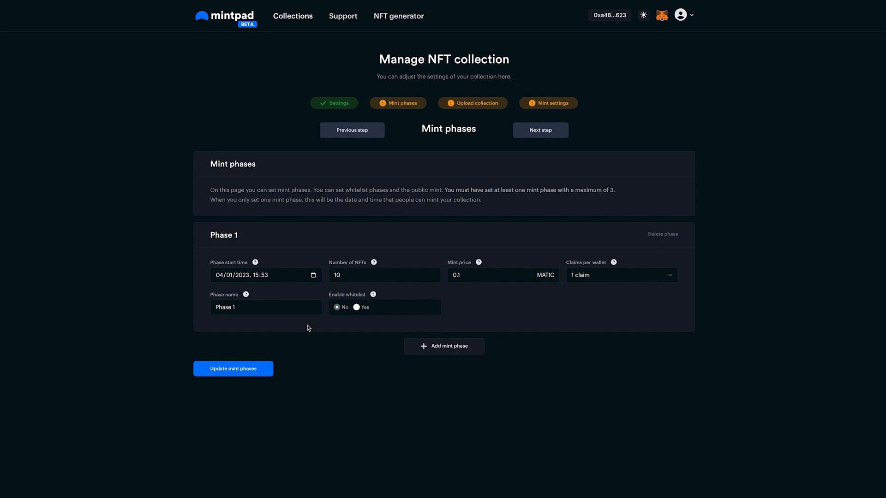
Step: Rename the phase "Whitelist" and enable its whitelist, viewing the CSV address upload without choosing a file
left_click_drag(253, 307, 189, 308)
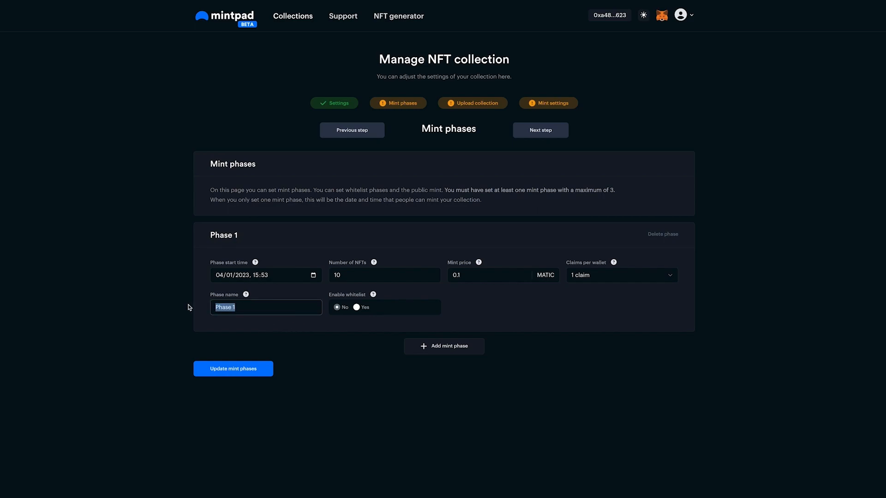
type("Whitelist")
left_click(322, 325)
left_click(357, 308)
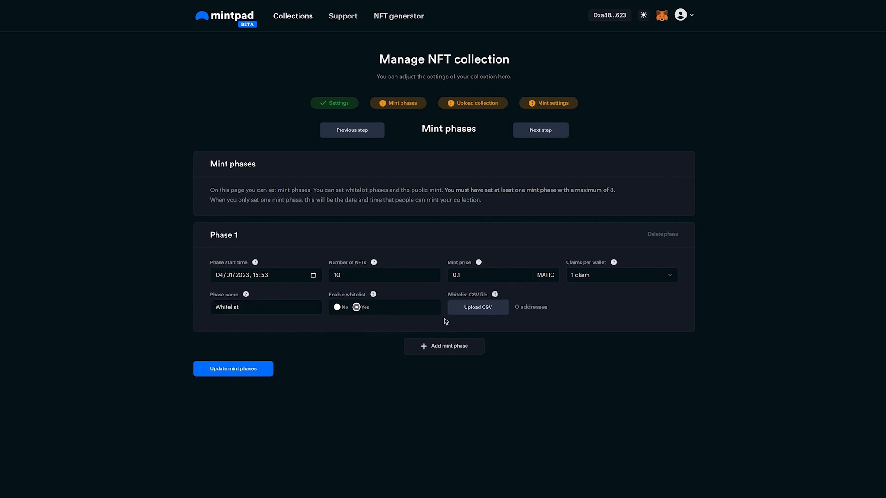
left_click(485, 314)
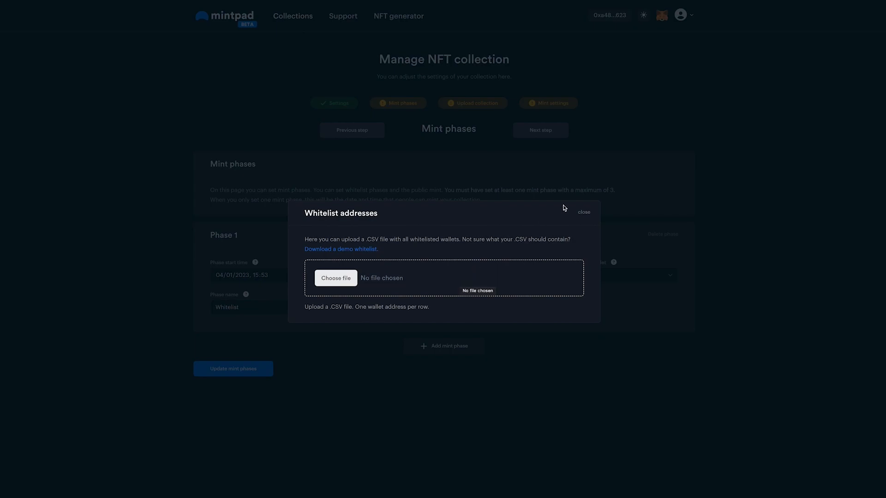
left_click(584, 212)
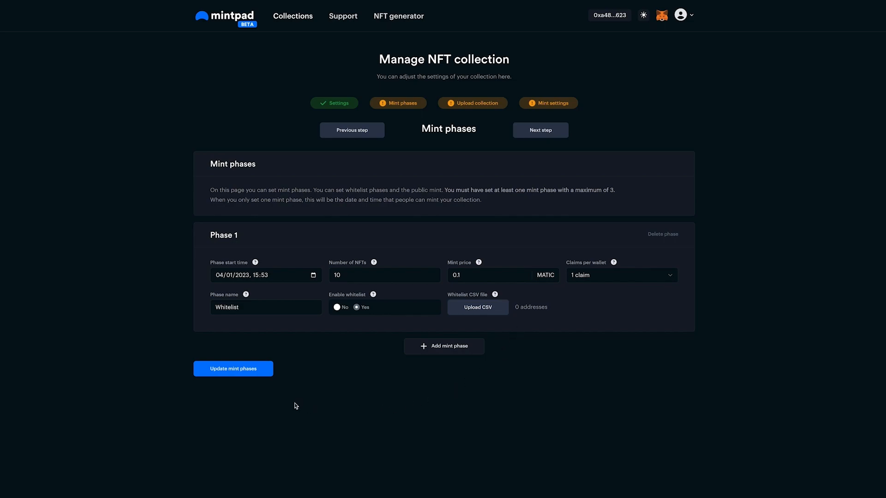
Step: Save the mint phases and approve the update transaction in MetaMask
left_click(253, 376)
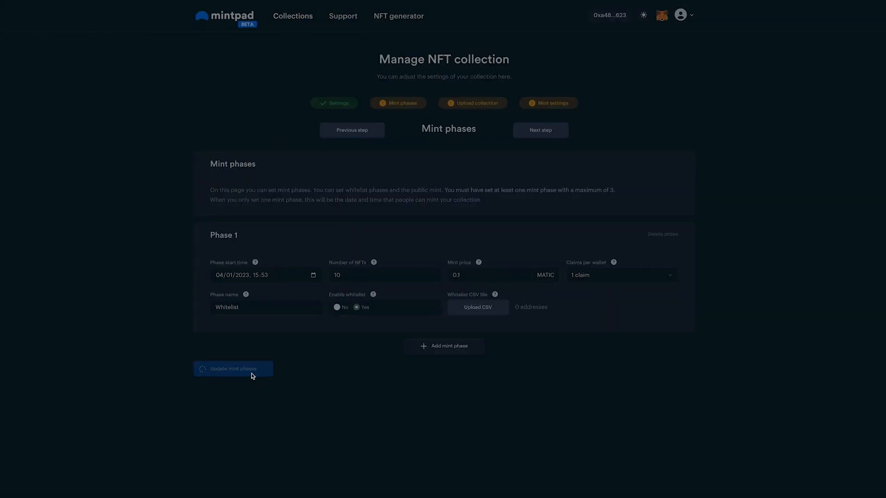
scroll(451, 348, "down", 3)
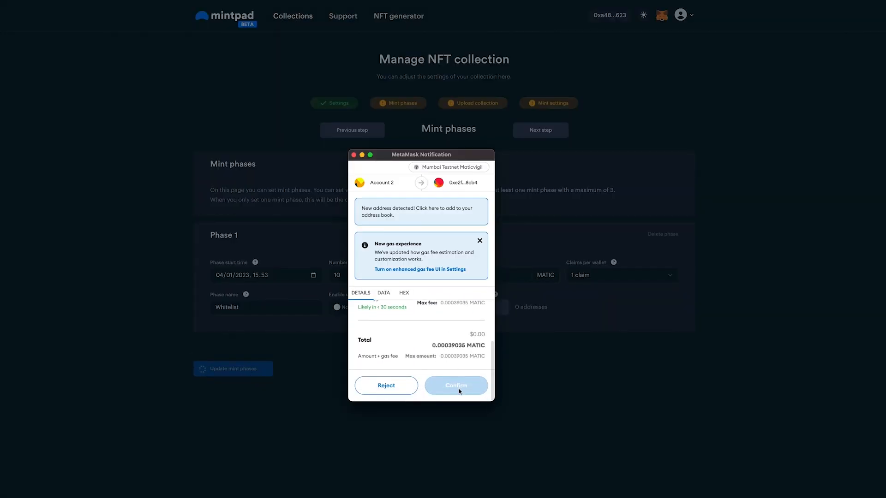
left_click(459, 389)
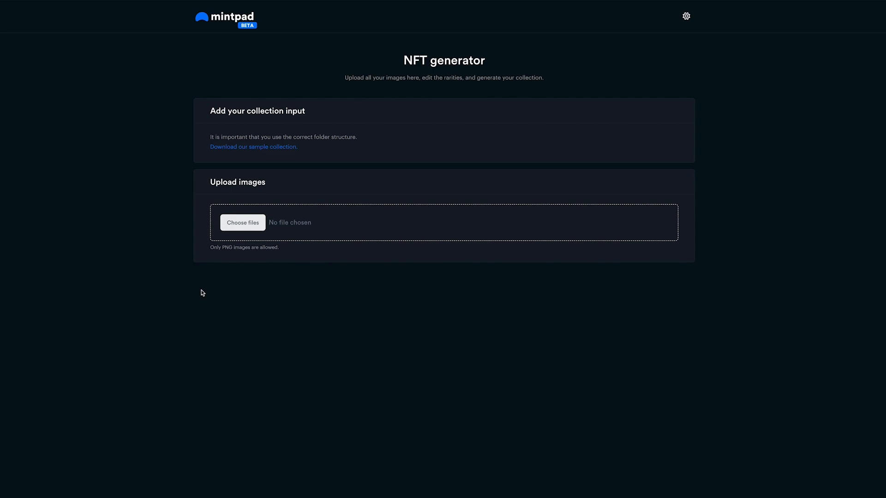
Step: Check the layer subfolders inside upload-this-folder and upload that folder to the NFT generator
double_click(378, 304)
left_click(343, 305)
left_click(342, 305)
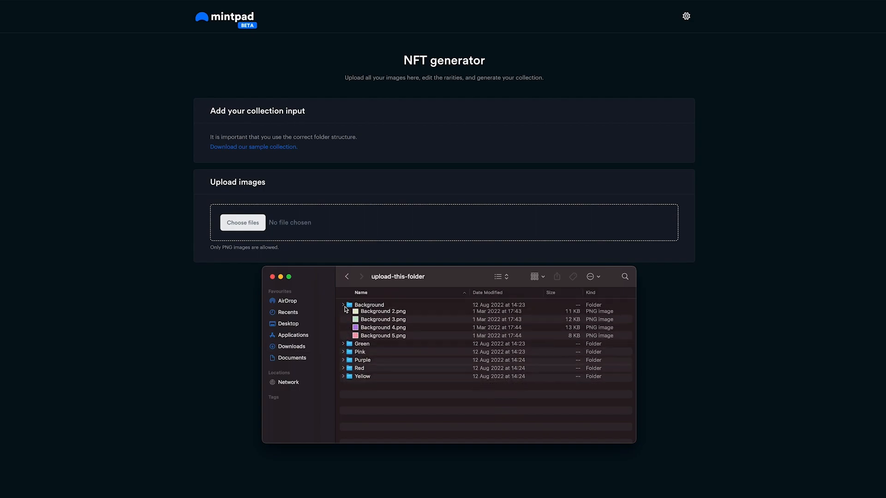
left_click(343, 313)
left_click(343, 313)
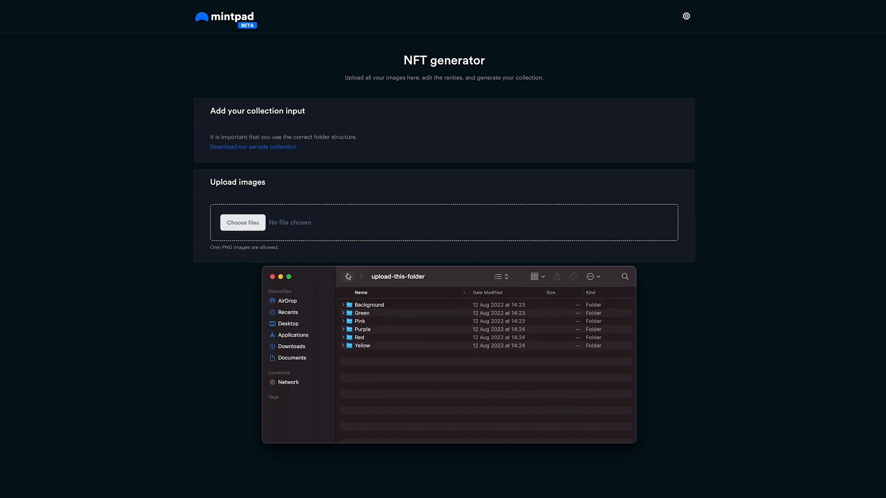
left_click(347, 275)
left_click(373, 305)
left_click_drag(373, 305, 318, 233)
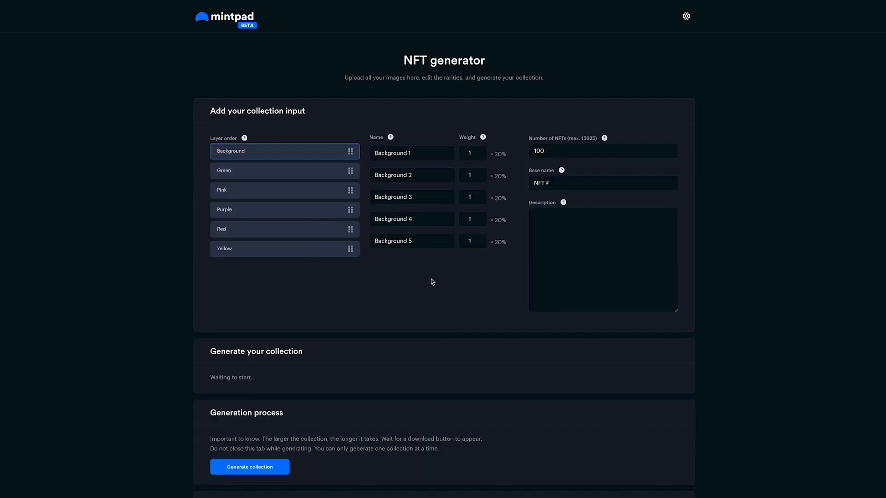
Step: Select the Purple layer and set the weight of Purple 1 to 4
mouse_move(287, 158)
left_mouse_down()
mouse_move(285, 179)
mouse_move(287, 167)
left_mouse_up()
mouse_move(262, 209)
left_mouse_down()
mouse_move(260, 230)
mouse_move(259, 209)
left_mouse_up()
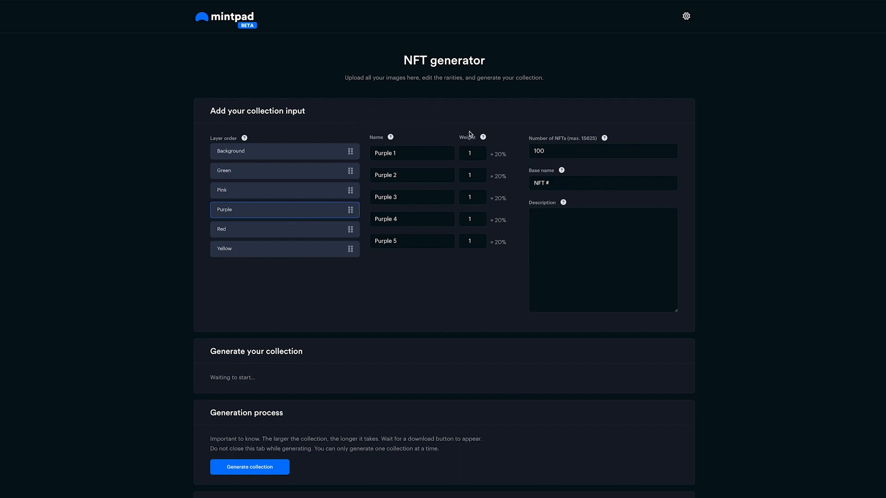
mouse_move(484, 139)
left_click(478, 152)
left_click(477, 152)
left_click(477, 151)
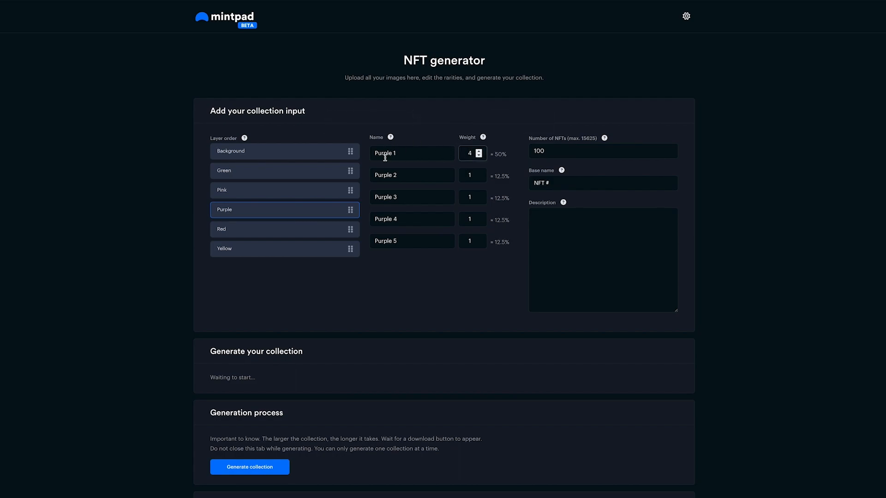
Step: Configure the generator for 10 NFTs with base name "DOGES #" and description "My description"
left_click_drag(546, 151, 538, 152)
key("BackSpace")
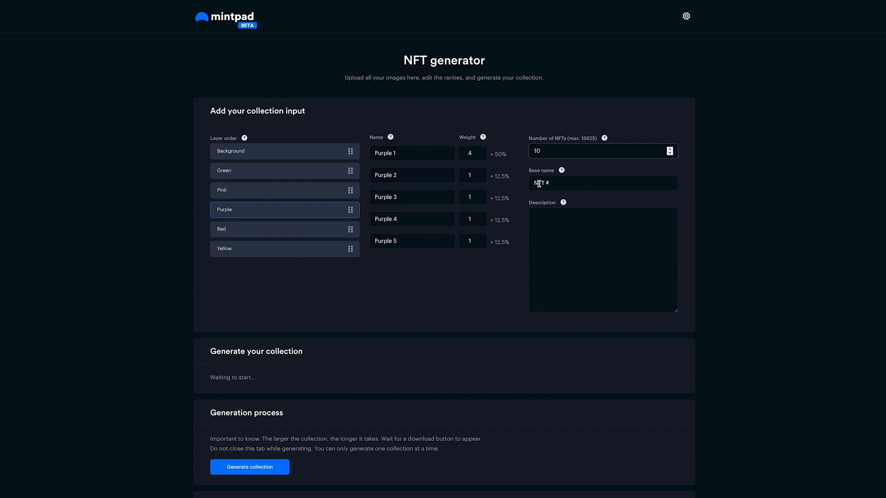
left_click_drag(545, 183, 529, 183)
type("DOGES")
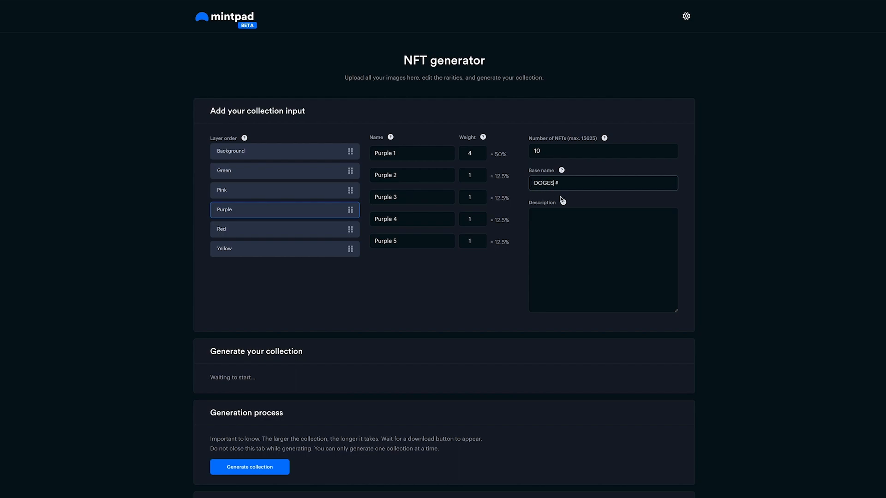
left_click(565, 223)
type("My description")
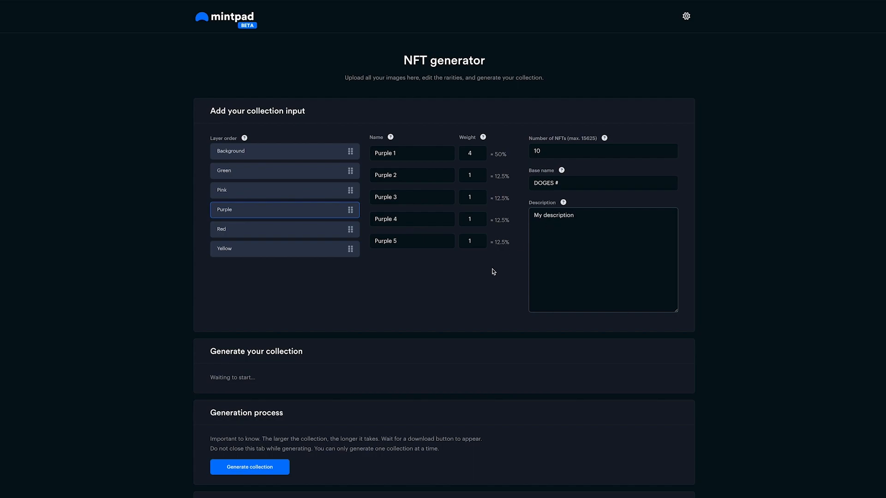
Step: Generate and download the collection, and inspect the images folder and its neighbouring folder in the collection output
scroll(446, 279, "down", 1)
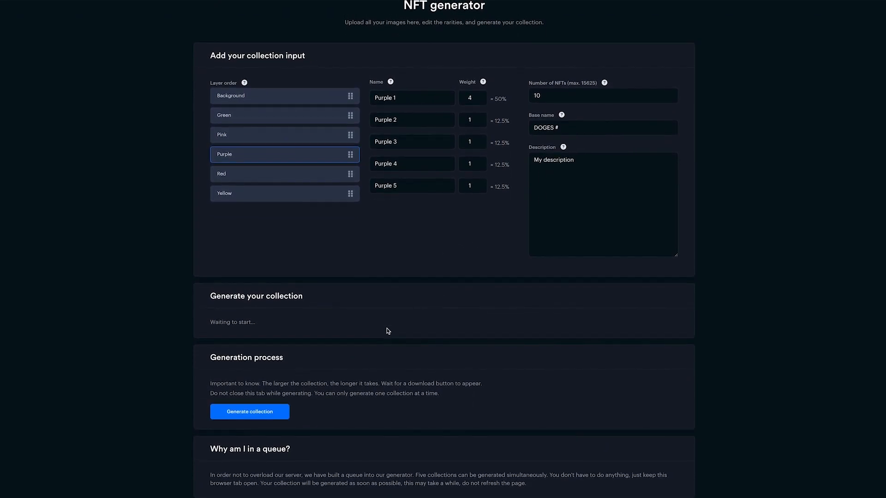
left_click(259, 410)
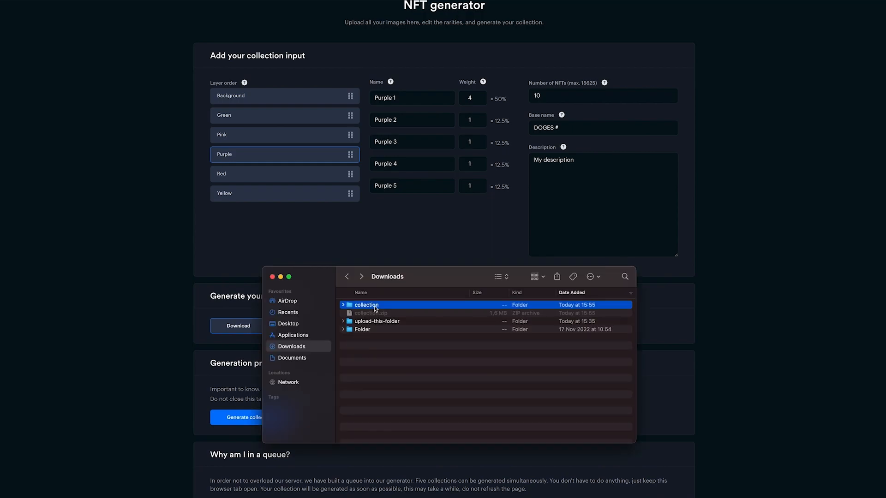
double_click(374, 307)
double_click(363, 305)
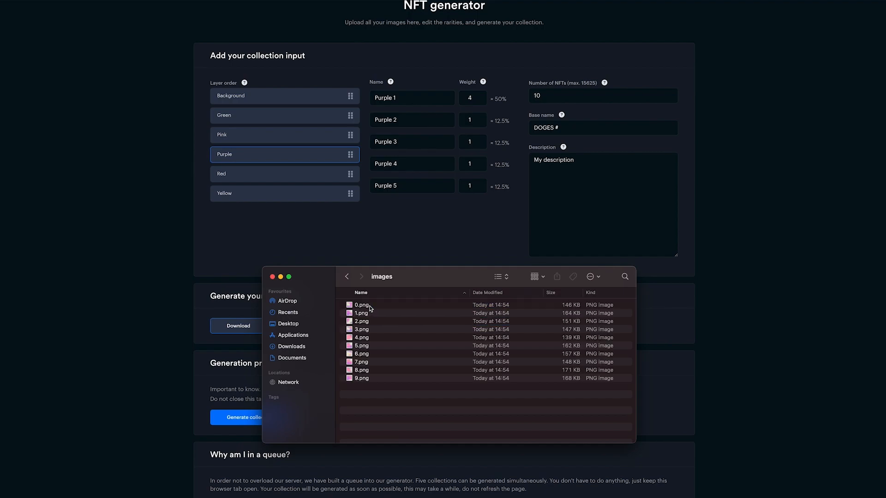
left_click(347, 276)
double_click(362, 312)
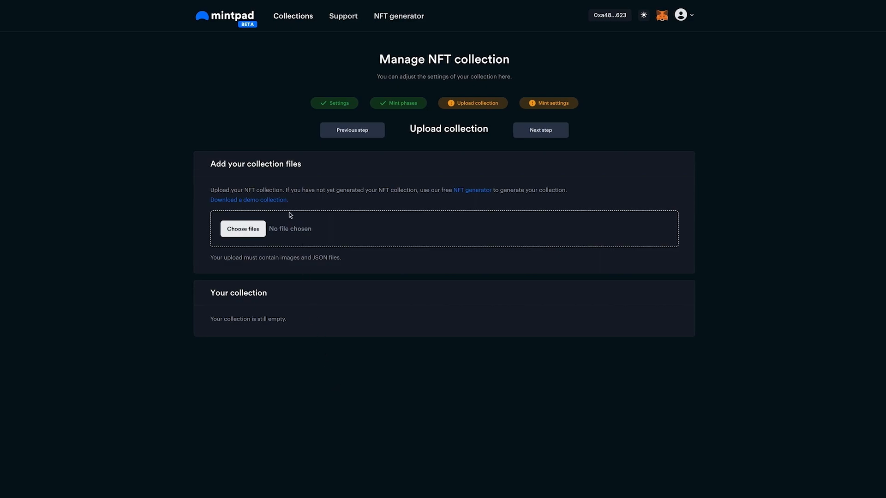
Step: Download the demo collection to the Downloads folder and extract the demo-collection archive
left_click(279, 200)
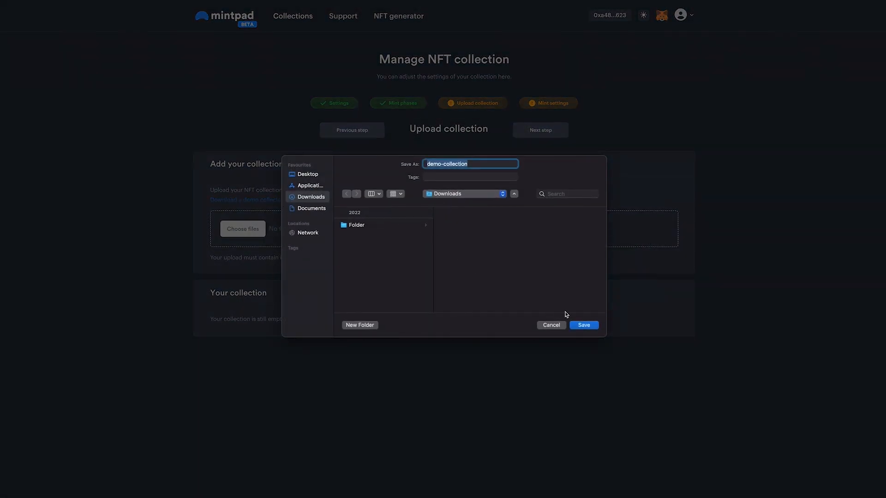
left_click(595, 326)
double_click(372, 328)
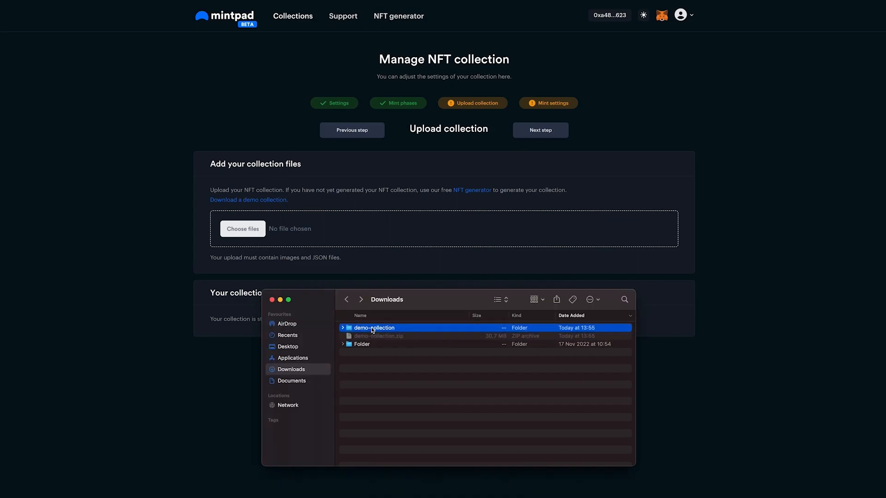
Step: Inspect the images and metadata folders inside demo-collection and close the file window
double_click(372, 328)
double_click(369, 328)
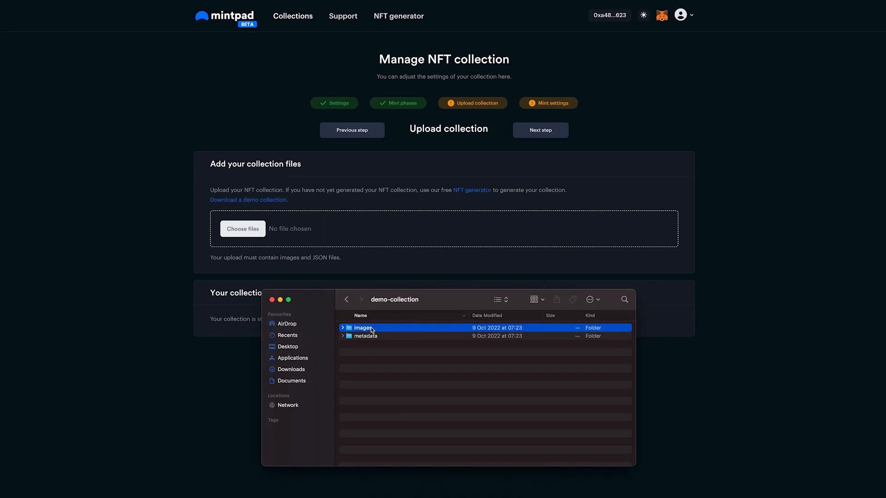
left_click(346, 299)
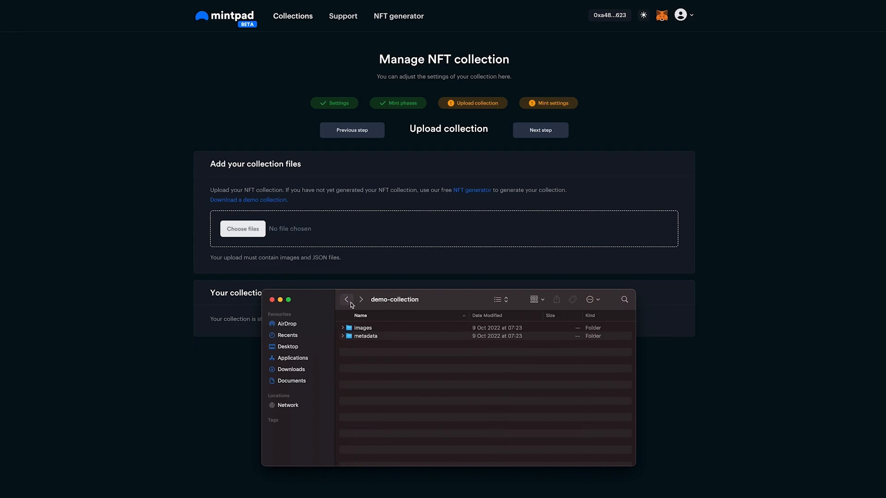
double_click(365, 336)
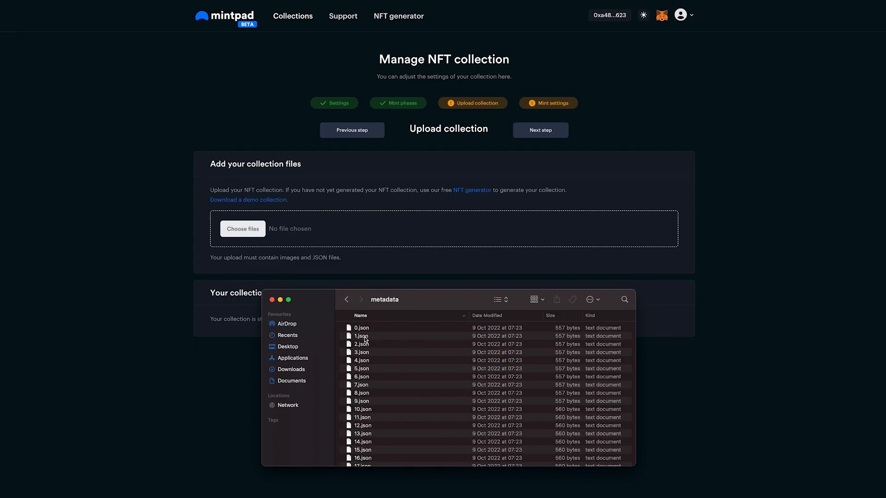
left_click(347, 300)
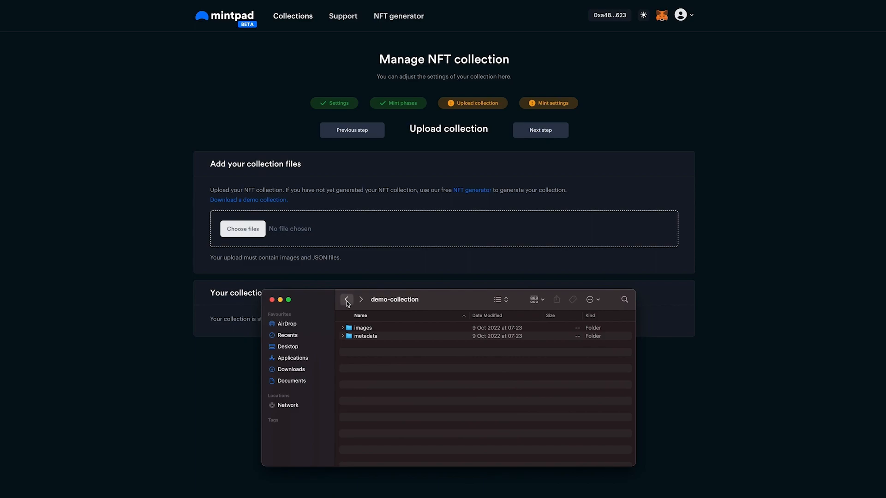
left_click(347, 300)
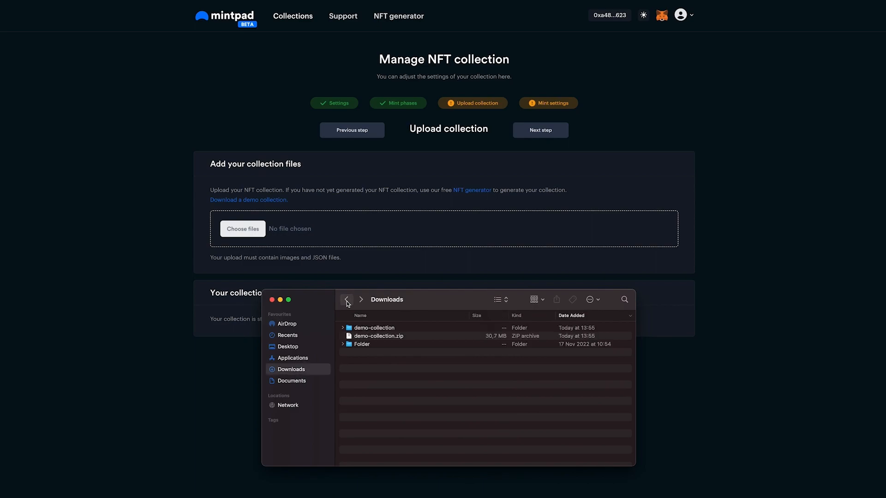
left_click(273, 300)
Step: Choose the demo-collection folder from Downloads as the collection files and approve its upload to the site
left_click(236, 229)
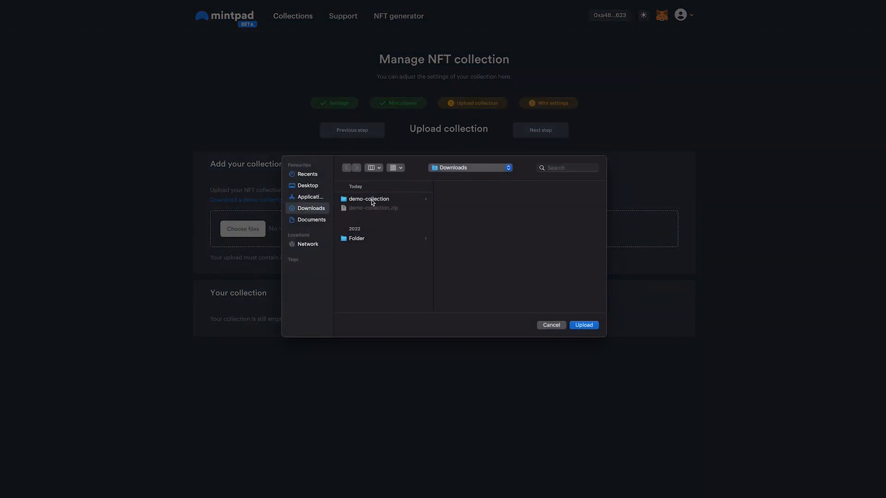
left_click(374, 200)
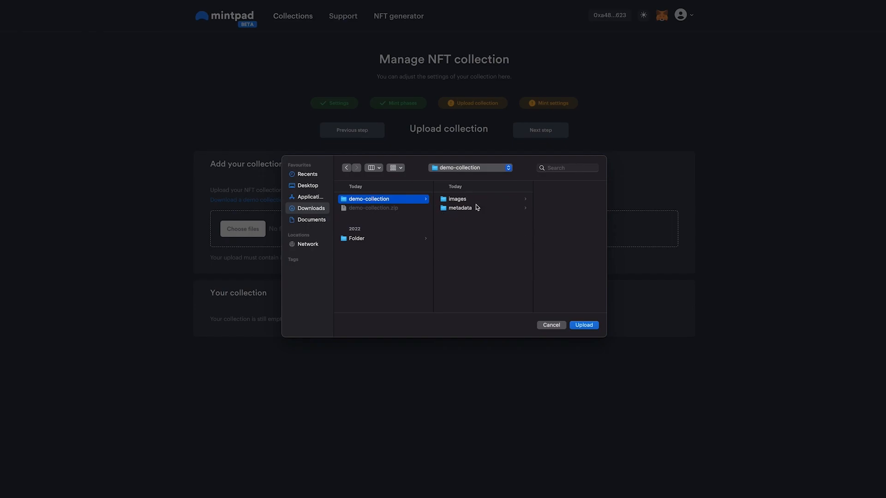
left_click(583, 325)
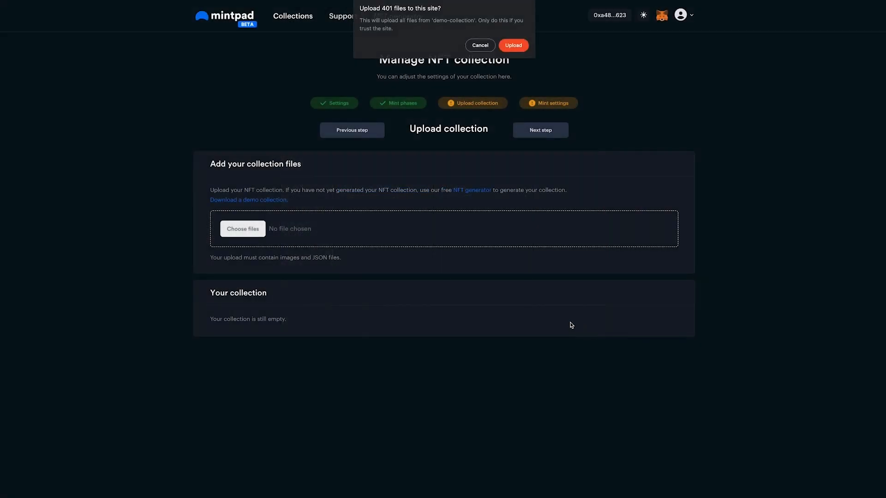
left_click(516, 46)
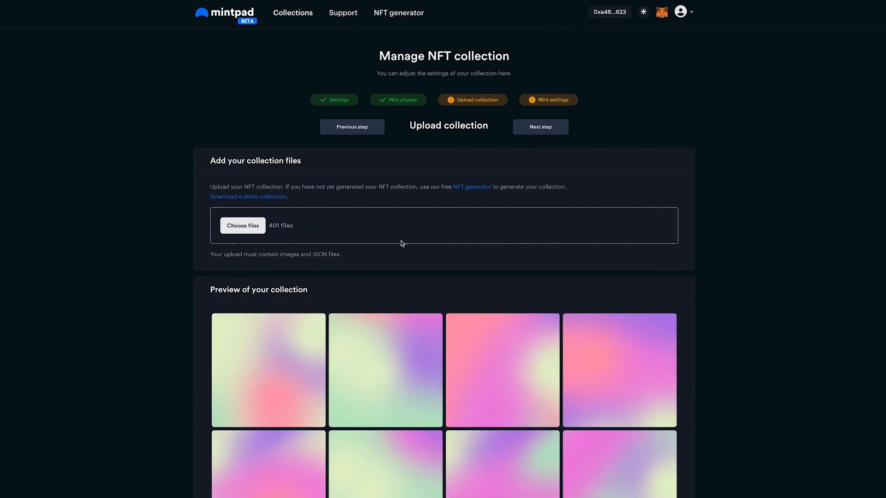
Step: Add the previewed files to the collection and confirm the transaction in the MetaMask wallet
scroll(403, 242, "down", 4)
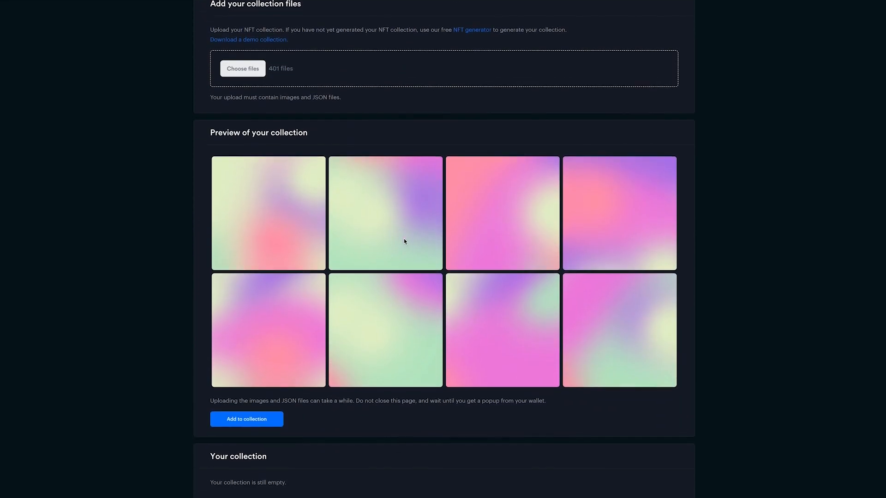
left_click(269, 422)
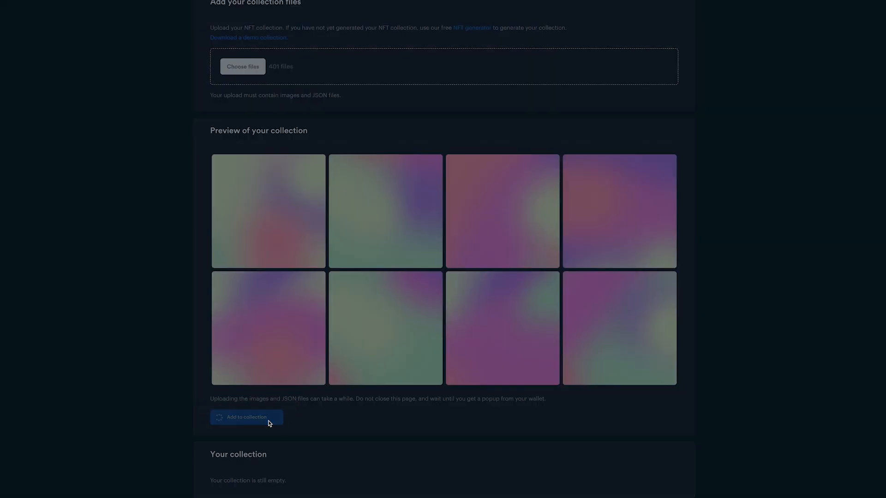
scroll(489, 332, "down", 4)
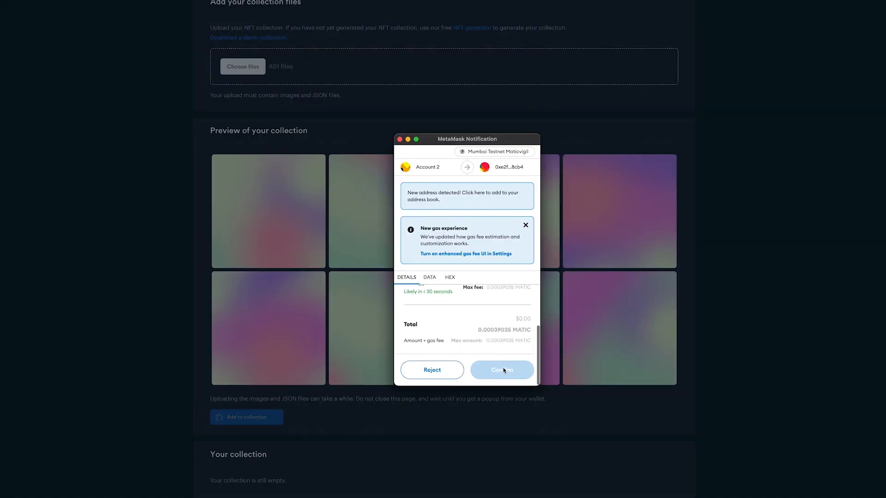
left_click(504, 372)
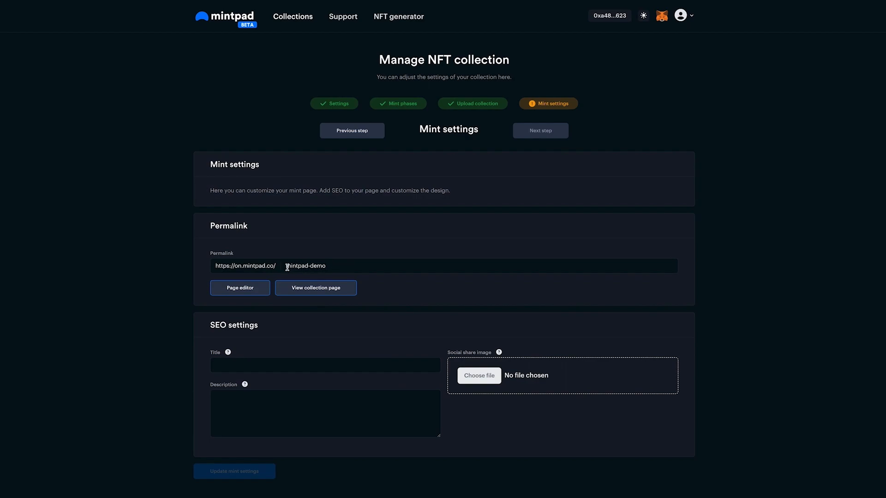
Step: Check the mint page permalink and enter the SEO title "Mintpad Demo" and description "Mintpad Demo Description"
left_click_drag(285, 266, 342, 269)
left_click(373, 290)
left_click(323, 365)
type("Mint")
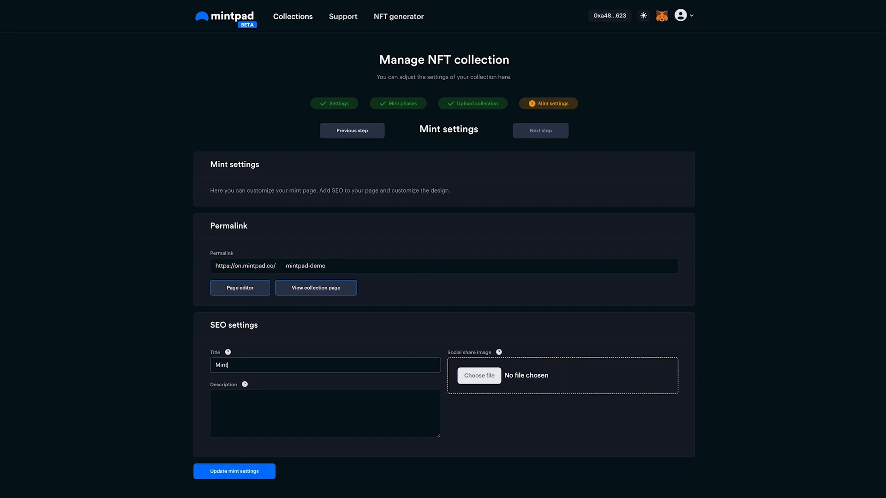
type("pad Demo")
left_click(311, 403)
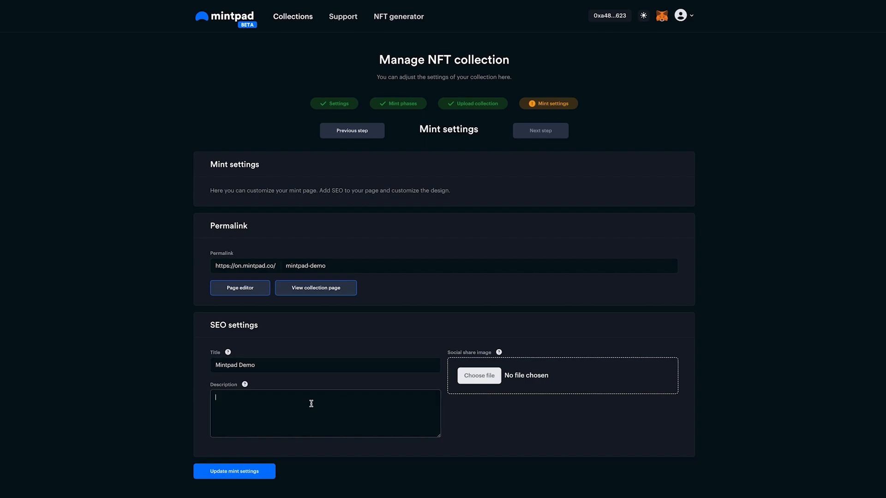
type("Mintpad Demo Description")
left_click(477, 425)
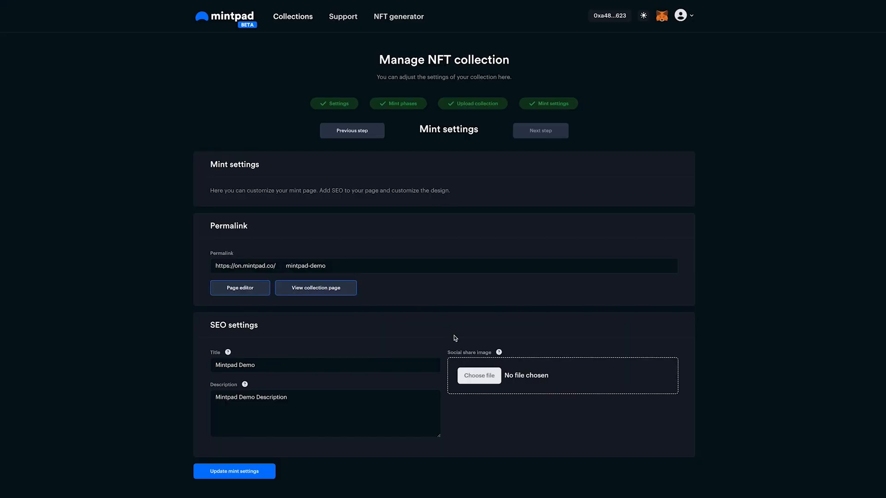
Step: Review the page editor's logo and background dialogs without changes, and view the public collection page
left_click(256, 292)
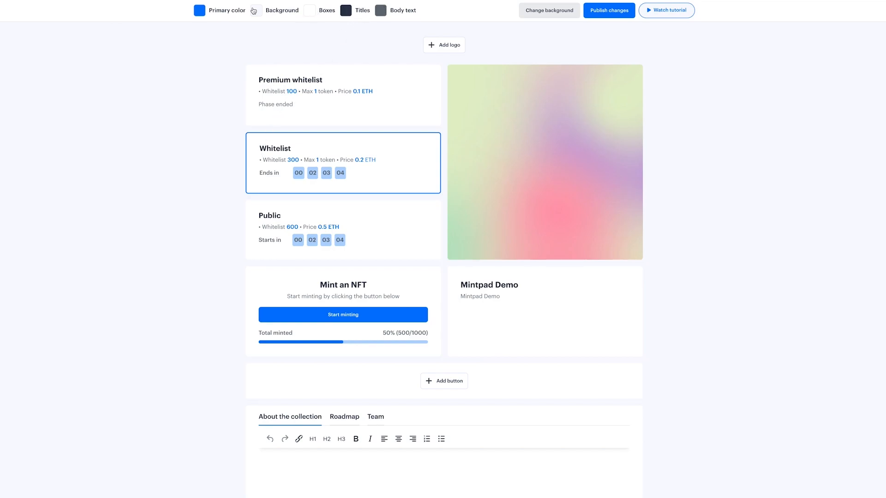
left_click(435, 43)
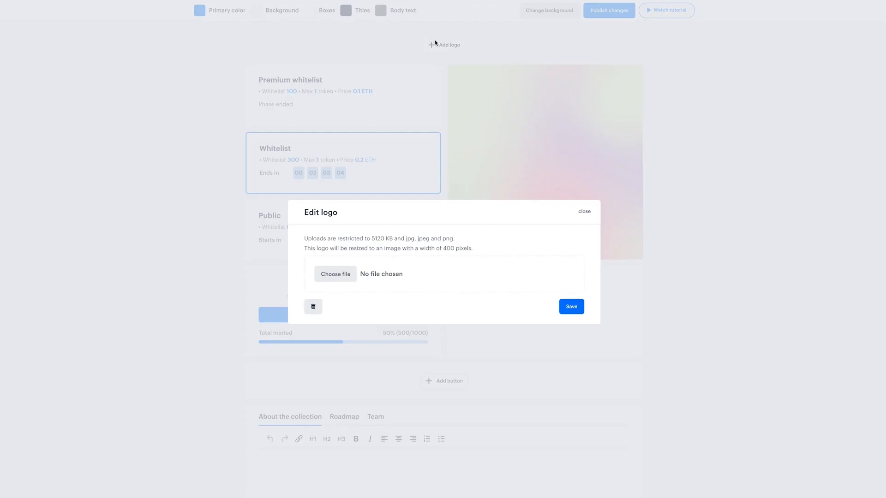
left_click(584, 211)
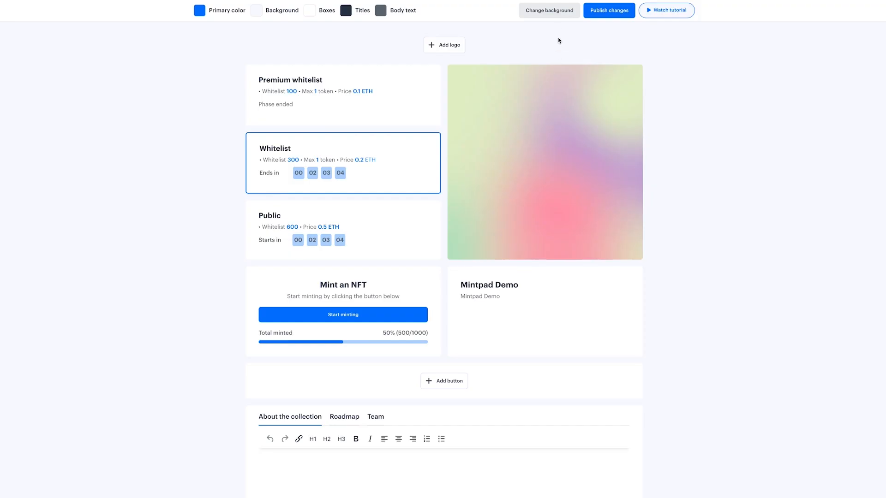
left_click(562, 15)
left_click(584, 212)
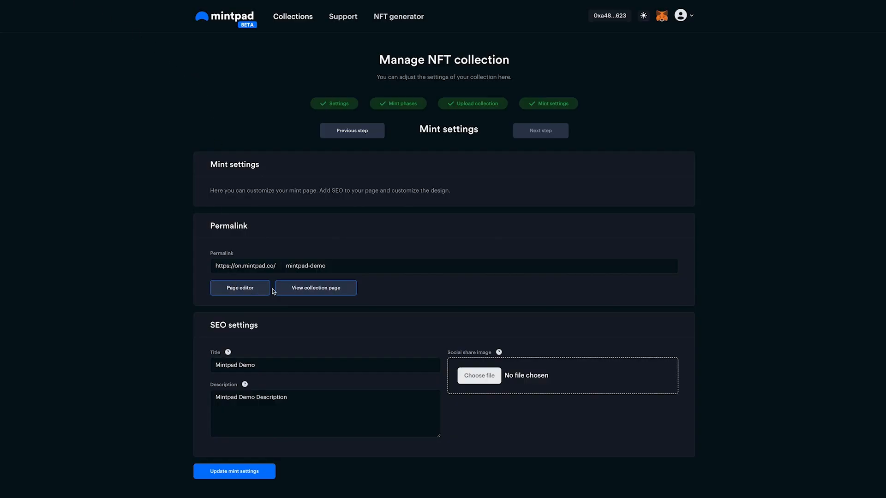
left_click(298, 289)
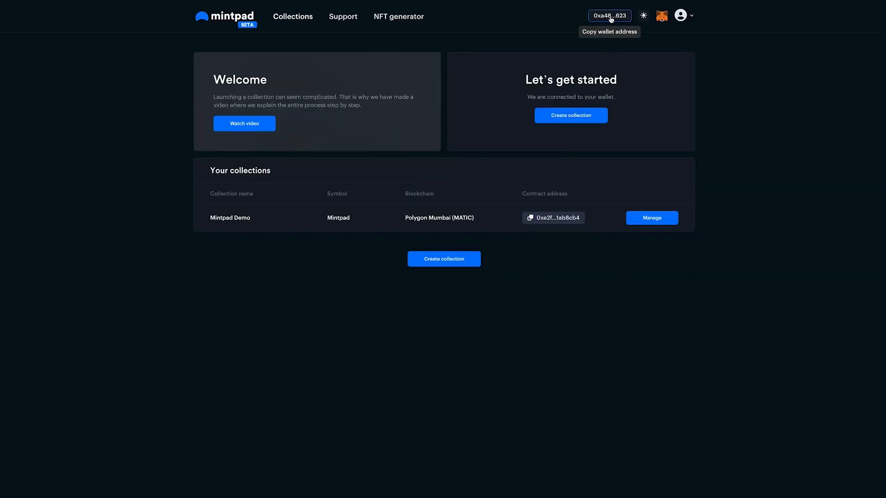
Step: Switch the dashboard's colour theme and back, and view the account's profile page
left_click(645, 17)
left_click(644, 17)
left_click(691, 18)
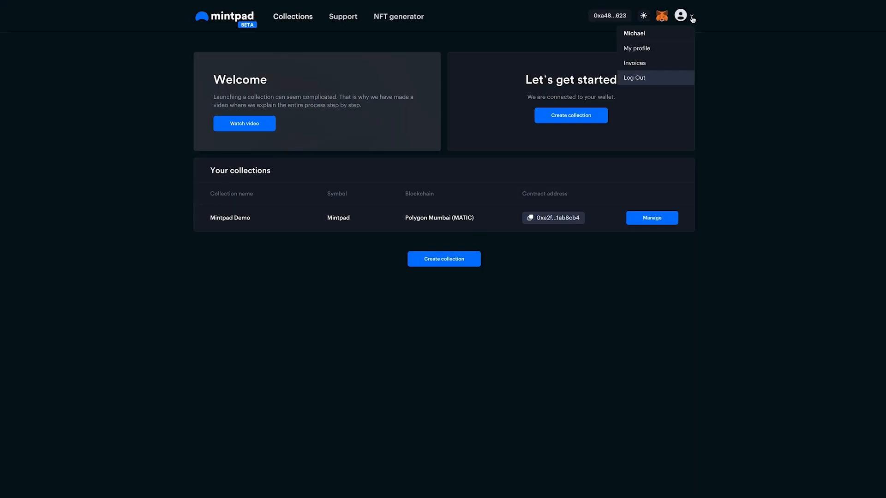
left_click(658, 51)
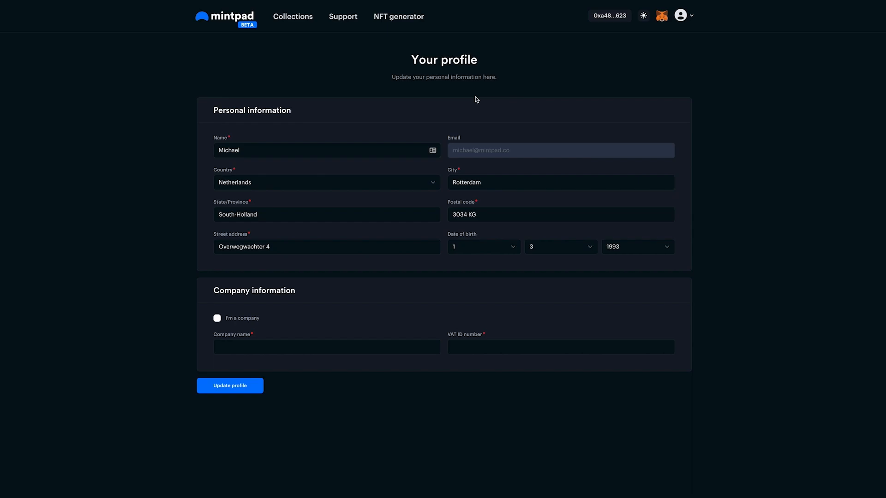
Step: View the account's invoices and the Mintpad support page
left_click(686, 17)
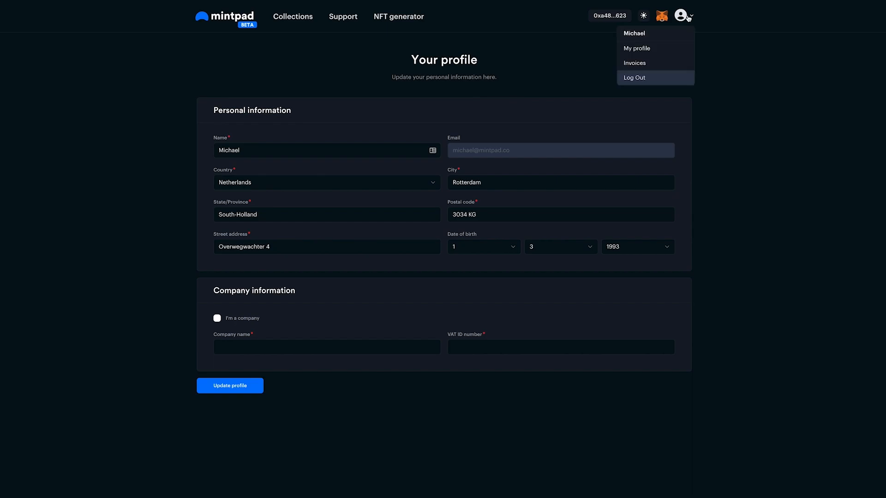
left_click(647, 63)
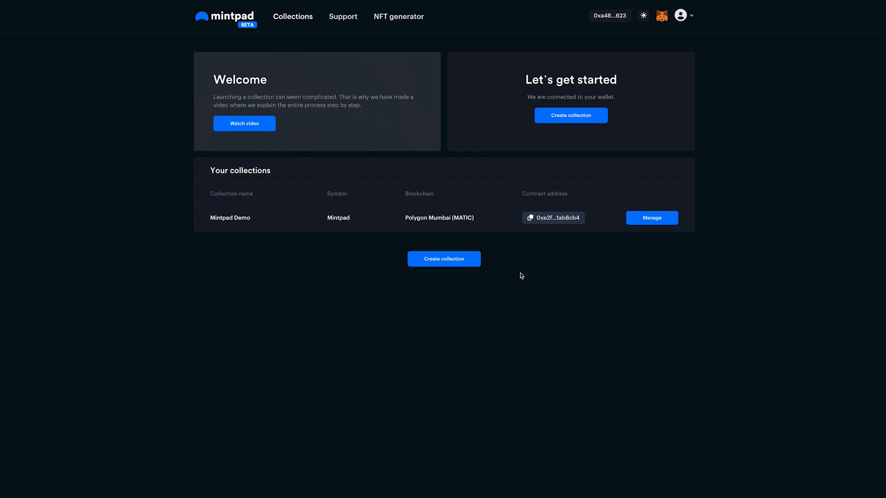
left_click(337, 17)
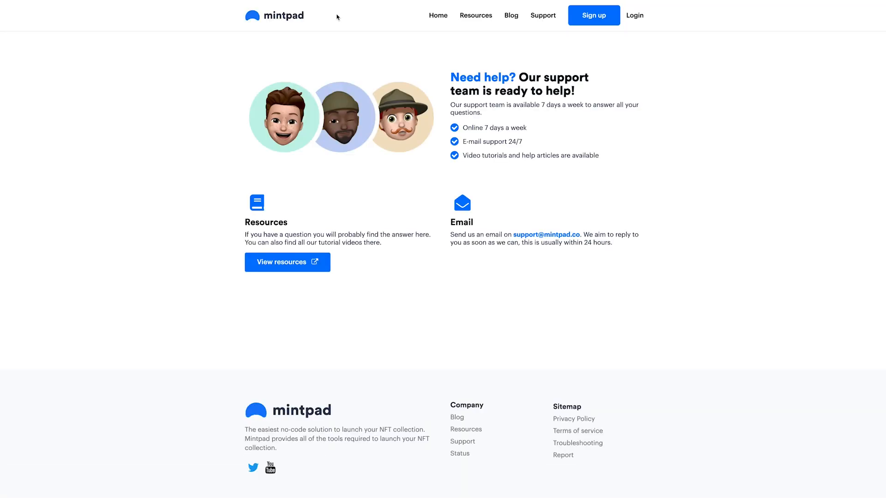